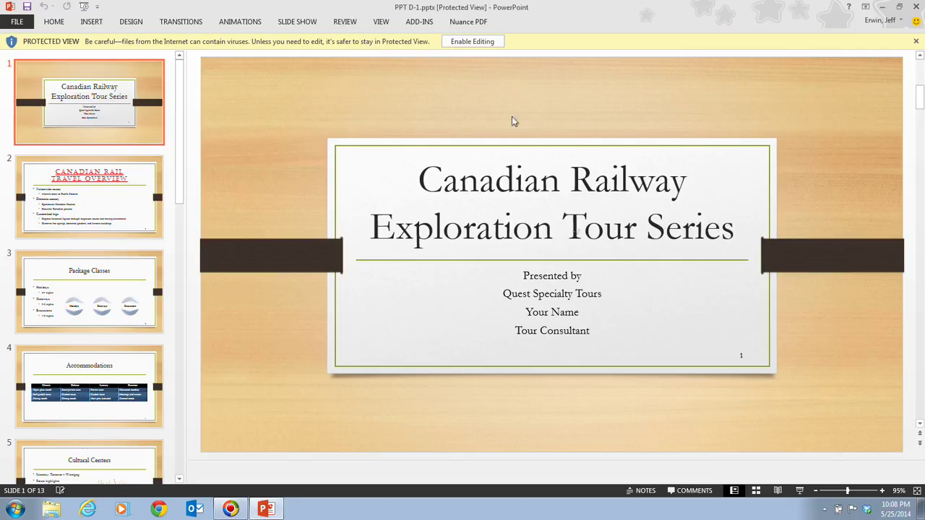
Enable editing and save the presentation to the Desktop as PPT D-QST.
left_click(481, 41)
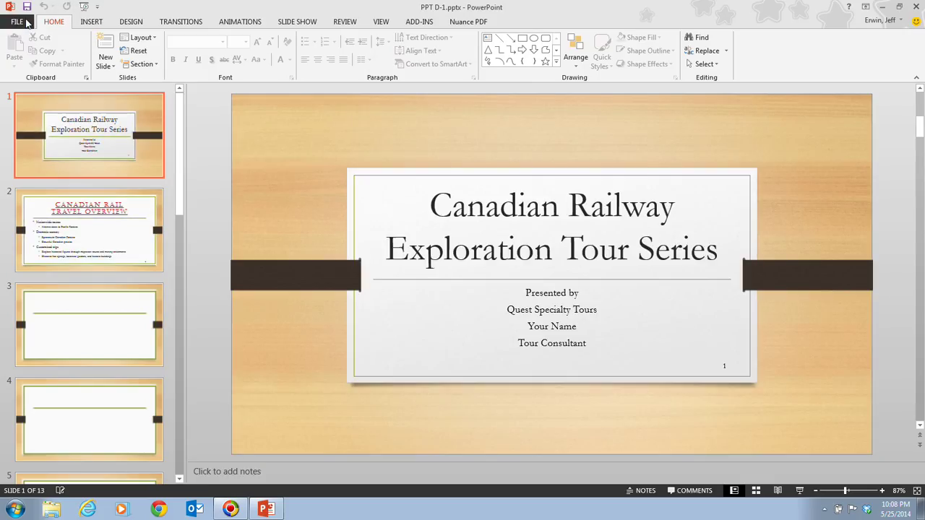
left_click(17, 21)
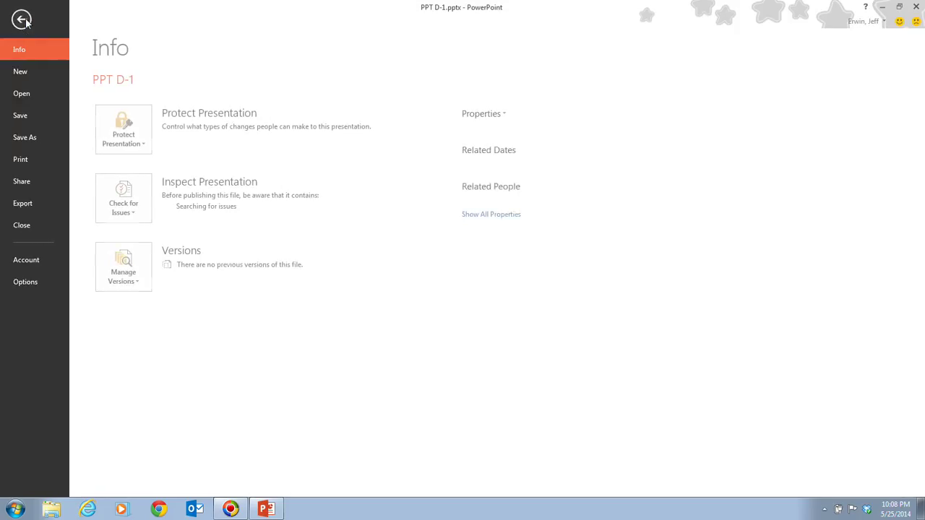
left_click(45, 135)
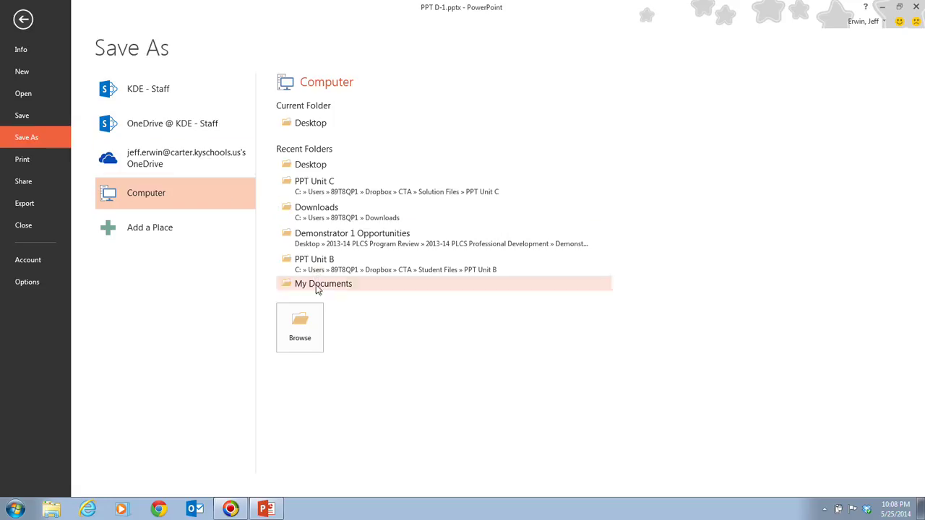
left_click(302, 324)
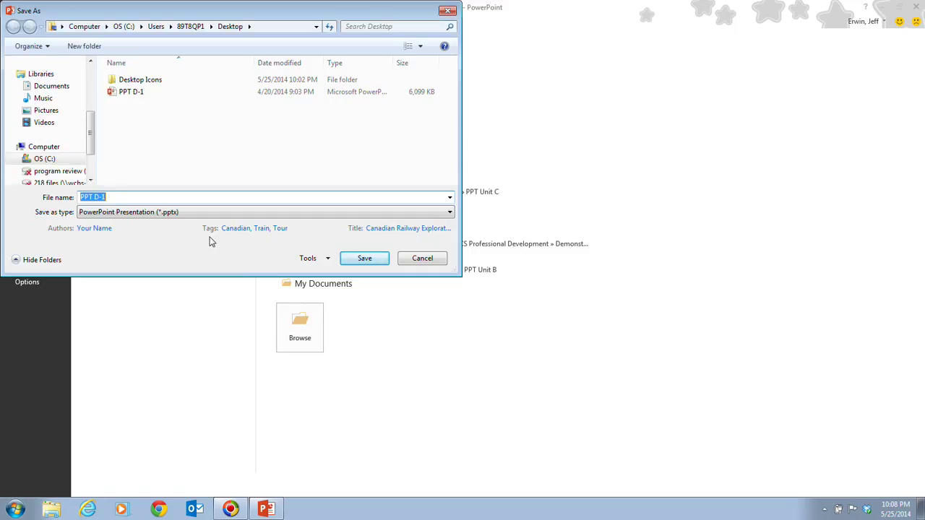
key("End")
type("\\")
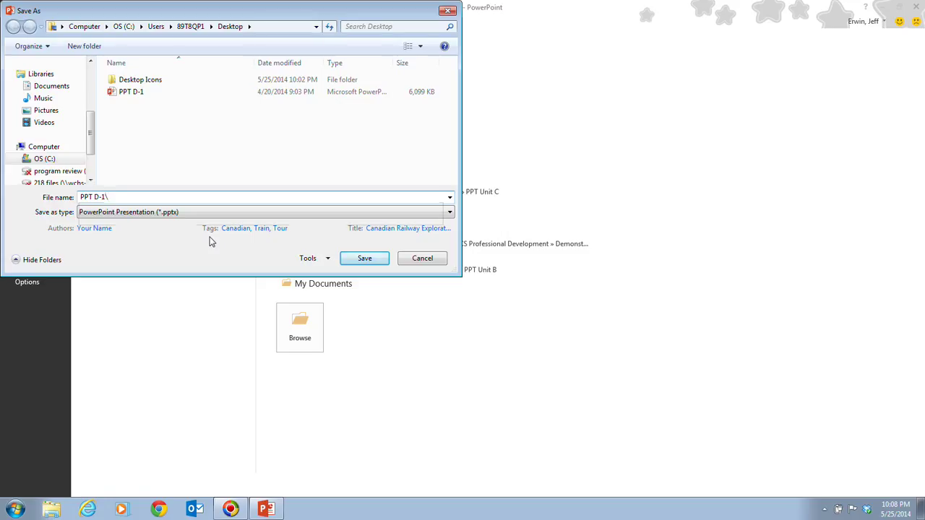
key("BackSpace")
key("BackSpace")
type("QST")
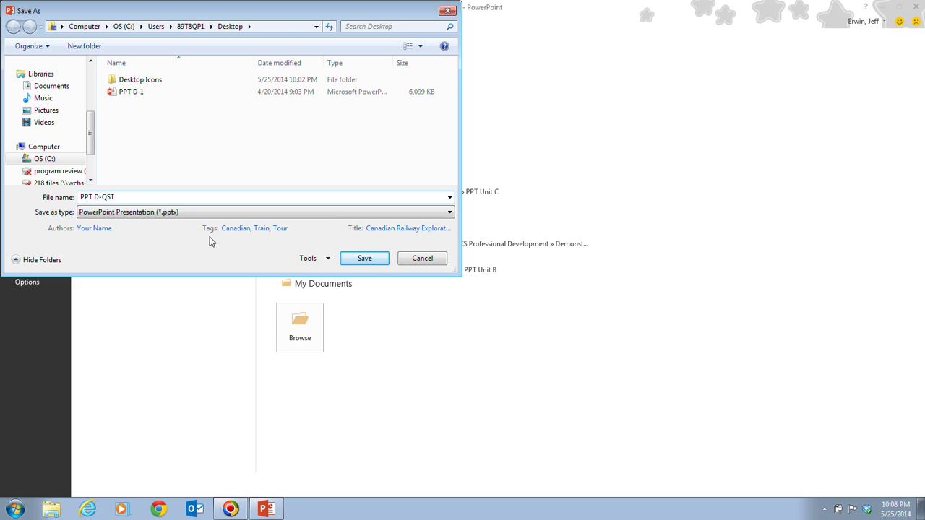
left_click(361, 258)
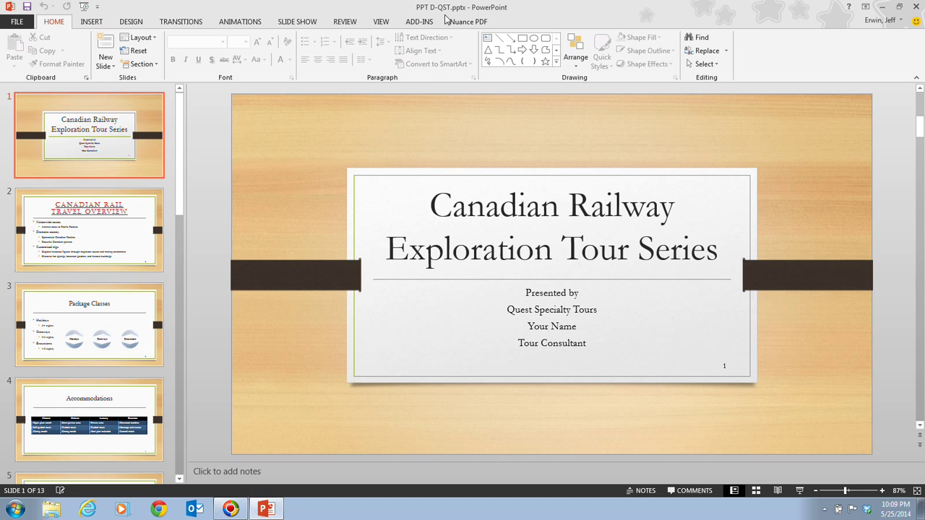
Switch to Slide Master view to show the Organic master and its layouts.
left_click(379, 21)
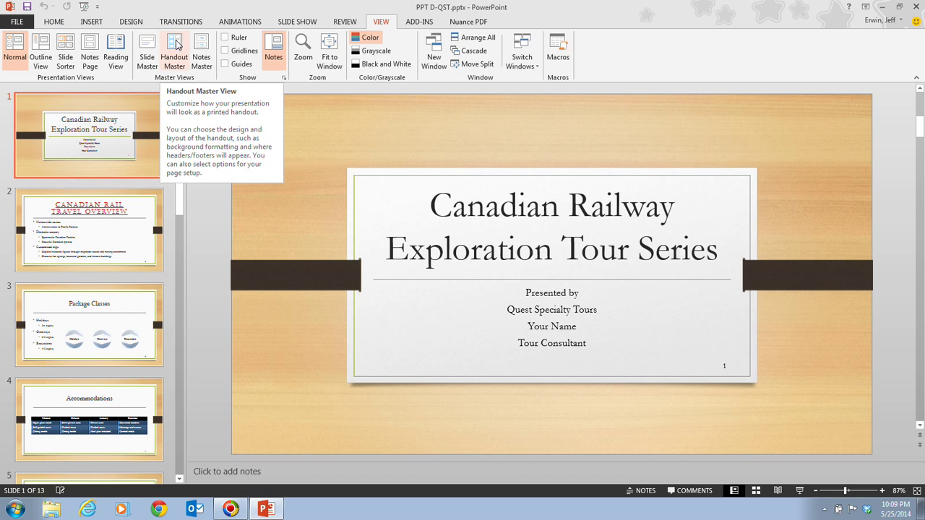
left_click(148, 46)
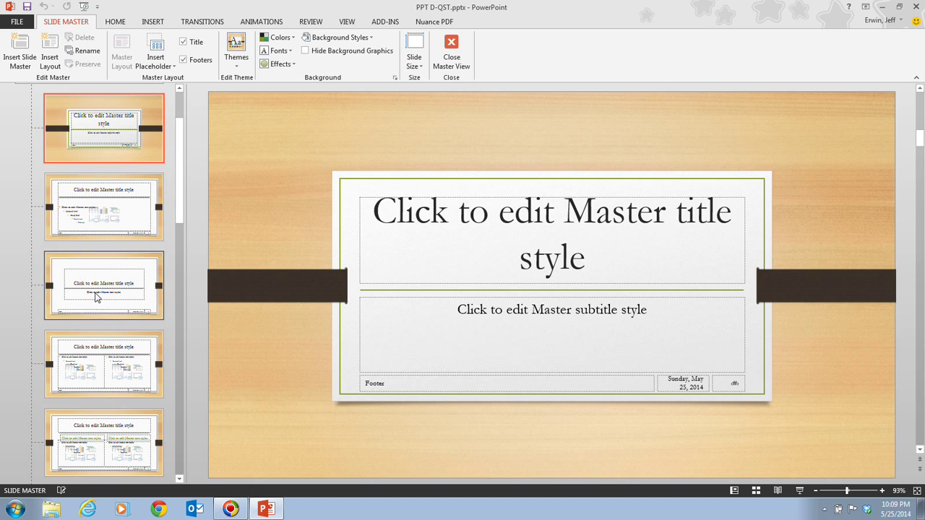
scroll(84, 245, "up", 1)
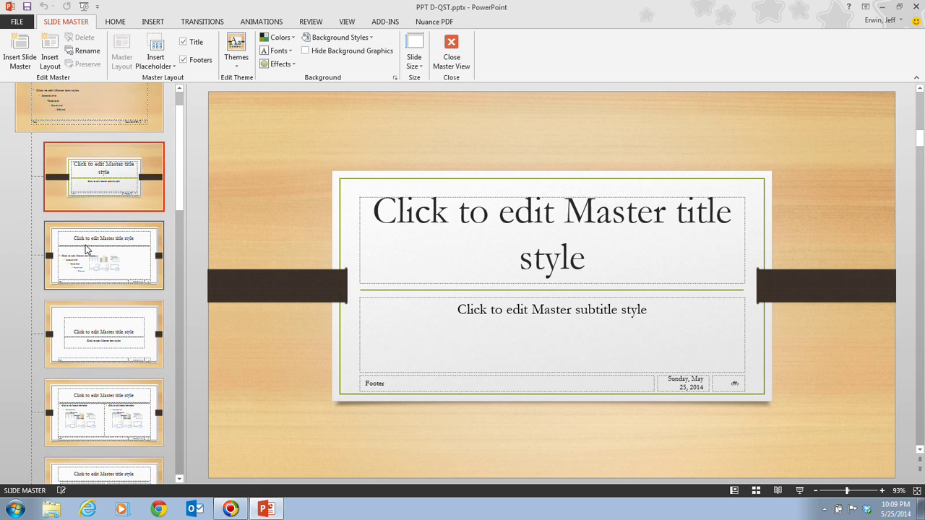
scroll(85, 248, "up", 1)
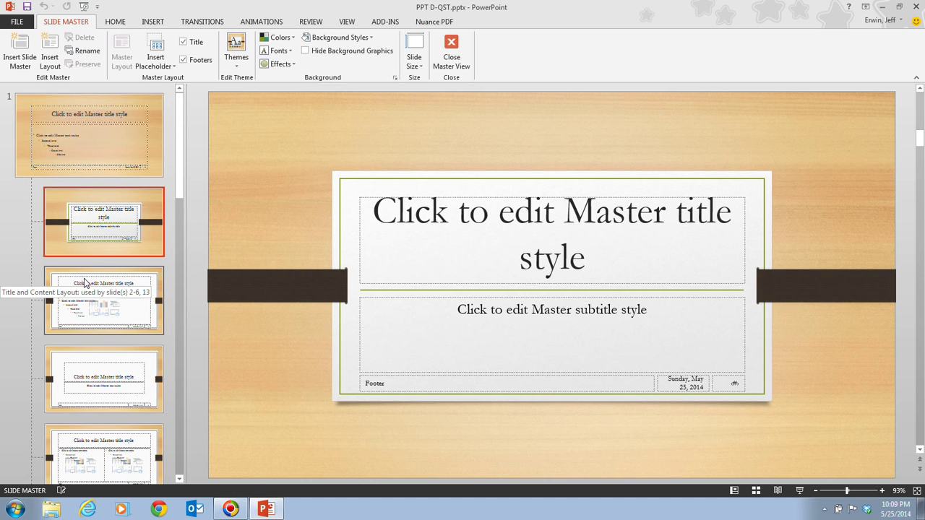
Select the top-level Organic slide master thumbnail.
left_click(89, 134)
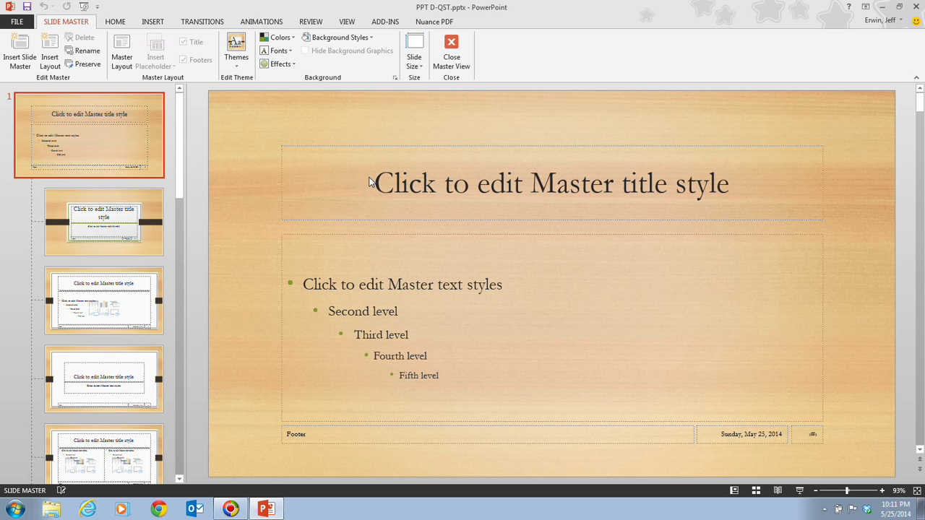
Preview the Title Slide layout and master, then select the Title and Content layout.
left_click(121, 222)
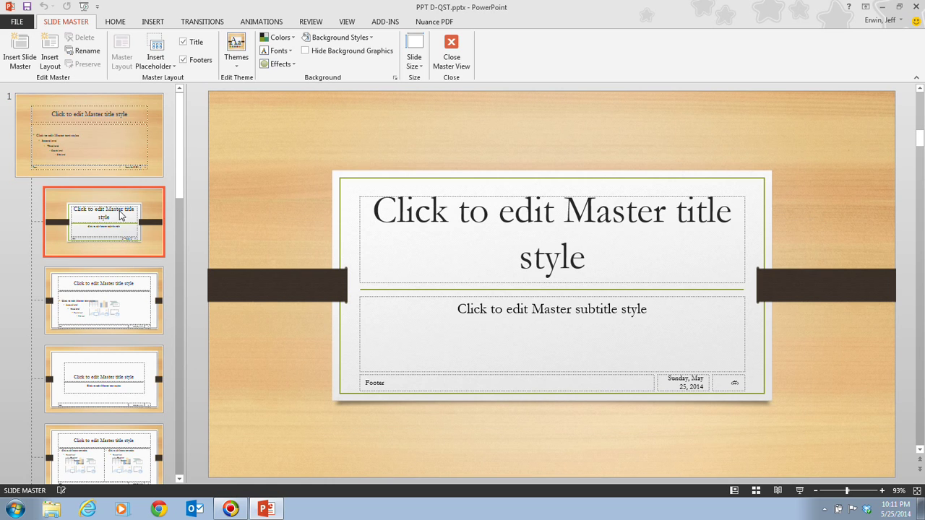
left_click(101, 163)
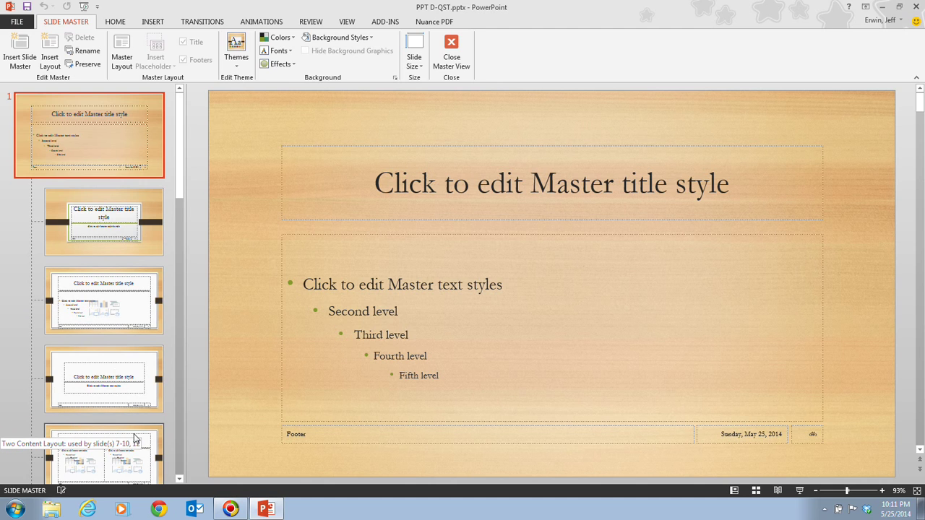
scroll(131, 438, "down", 4)
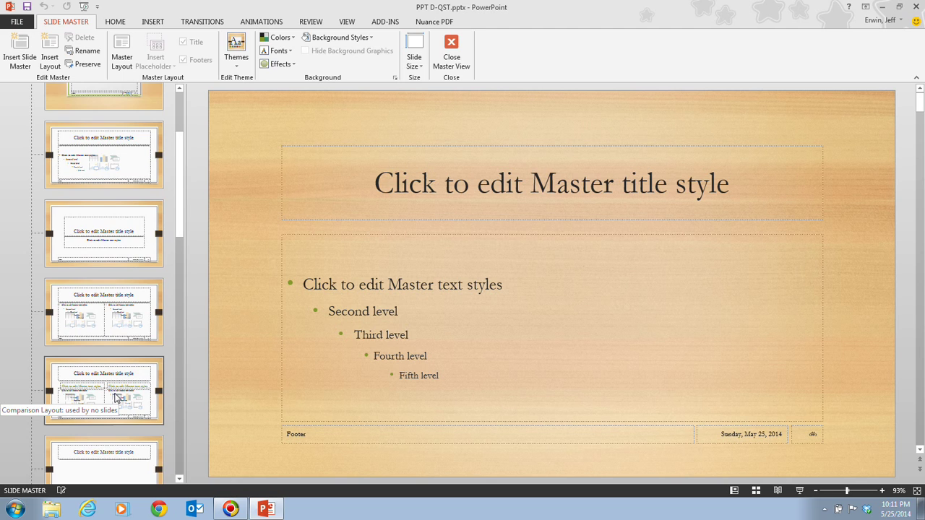
scroll(114, 405, "down", 3)
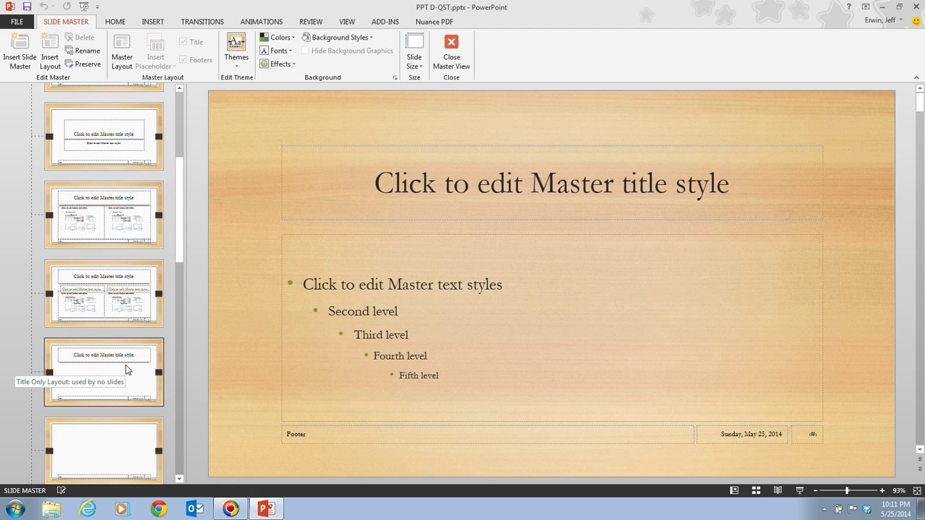
scroll(126, 370, "down", 2)
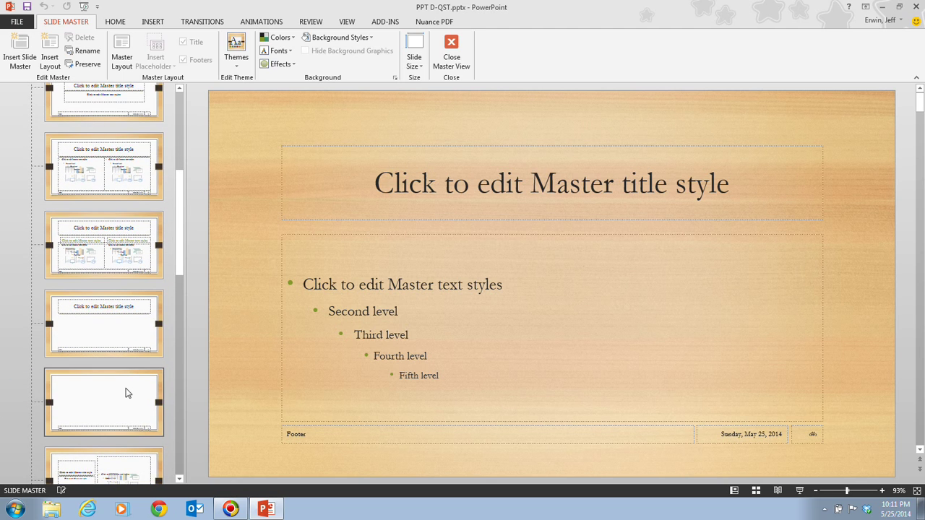
scroll(126, 371, "down", 3)
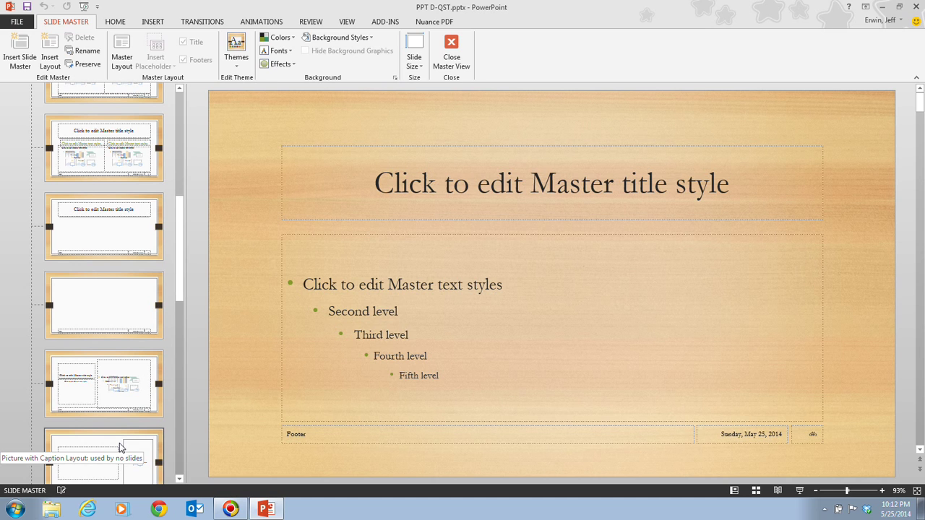
scroll(120, 444, "up", 5)
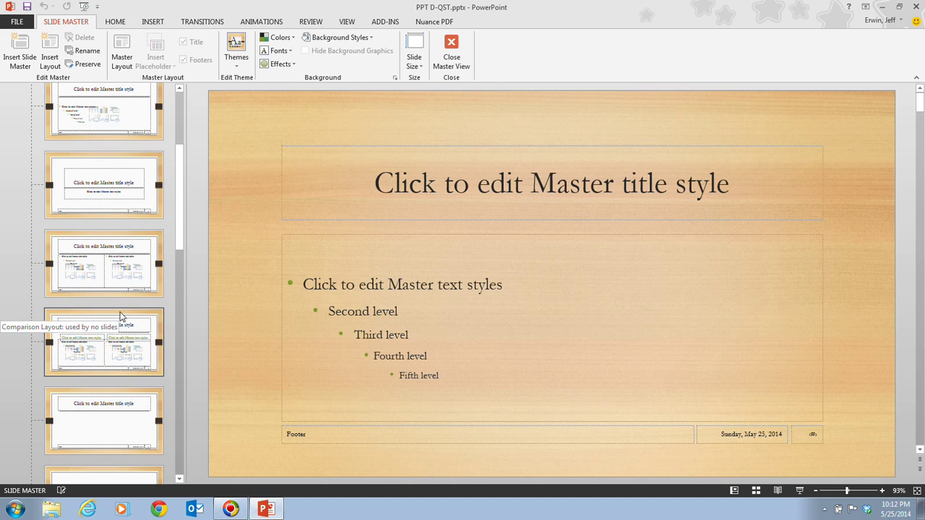
scroll(113, 234, "up", 3)
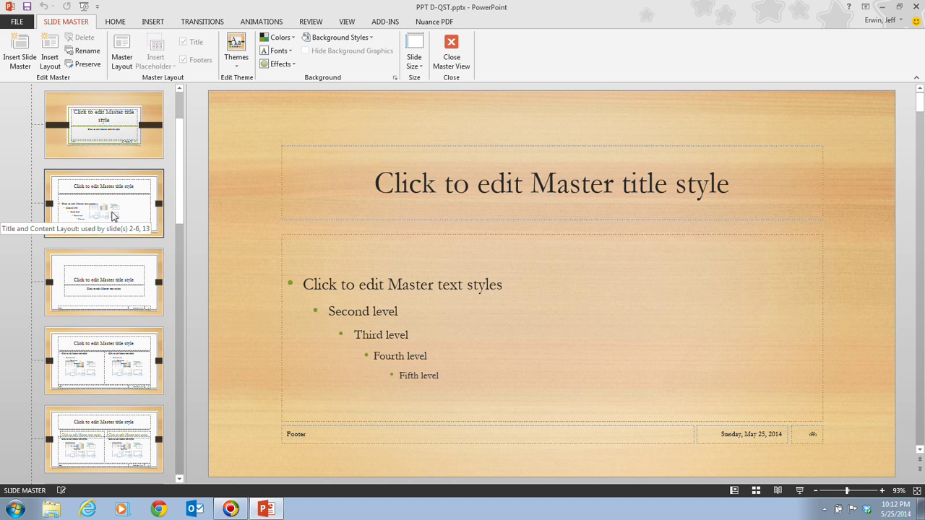
left_click(112, 216)
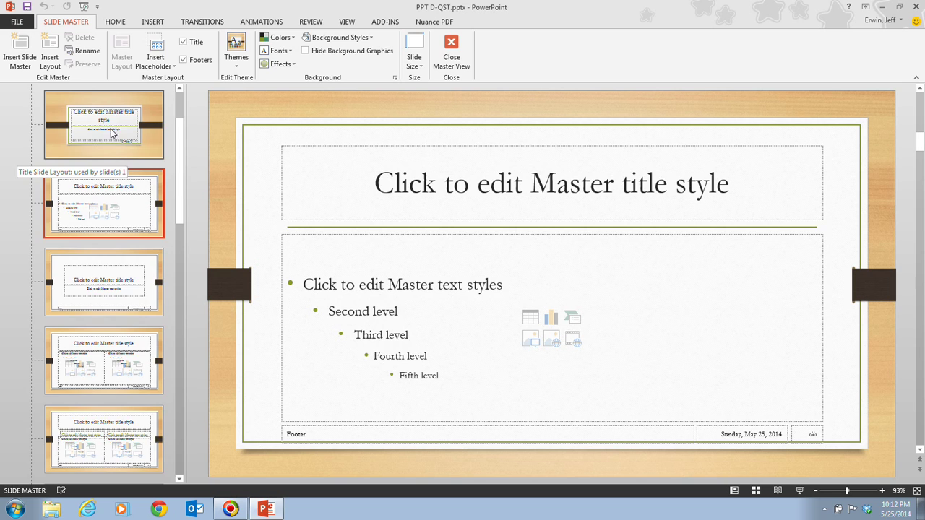
Go back to the top-level slide master with the Insert commands showing.
scroll(118, 151, "up", 3)
left_click(113, 151)
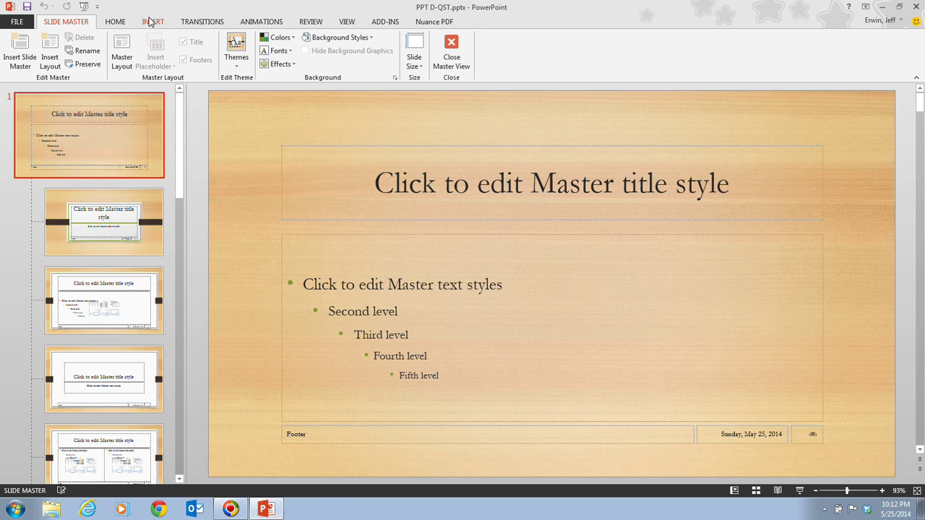
left_click(152, 23)
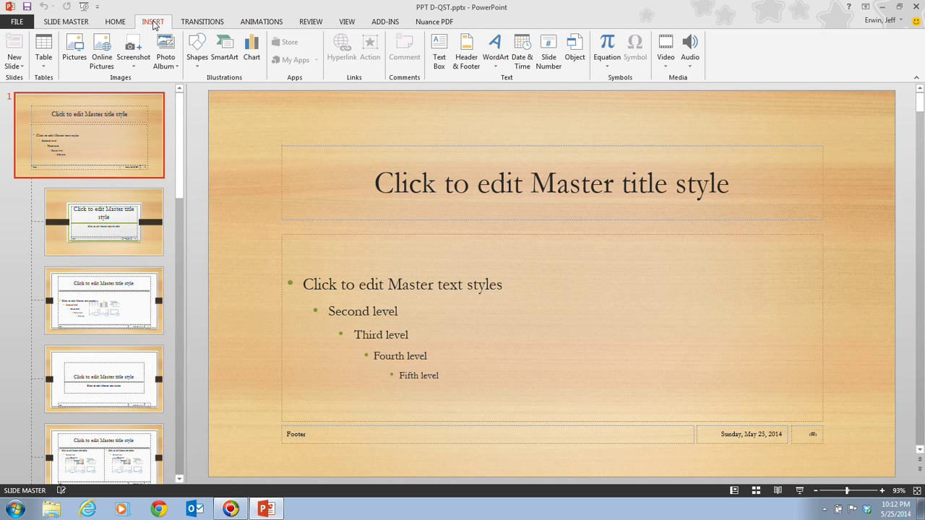
Insert the PPT D-2 compass picture from the Desktop onto the slide master.
left_click(81, 55)
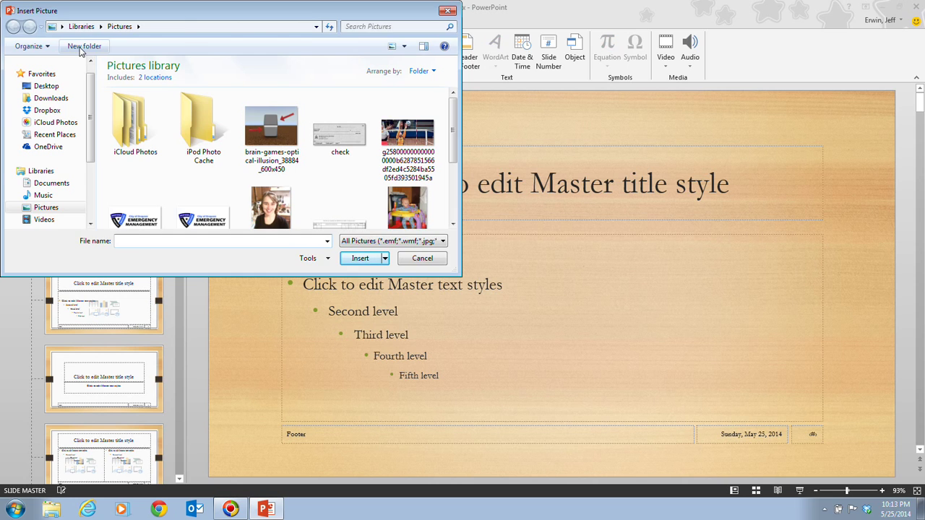
left_click(62, 87)
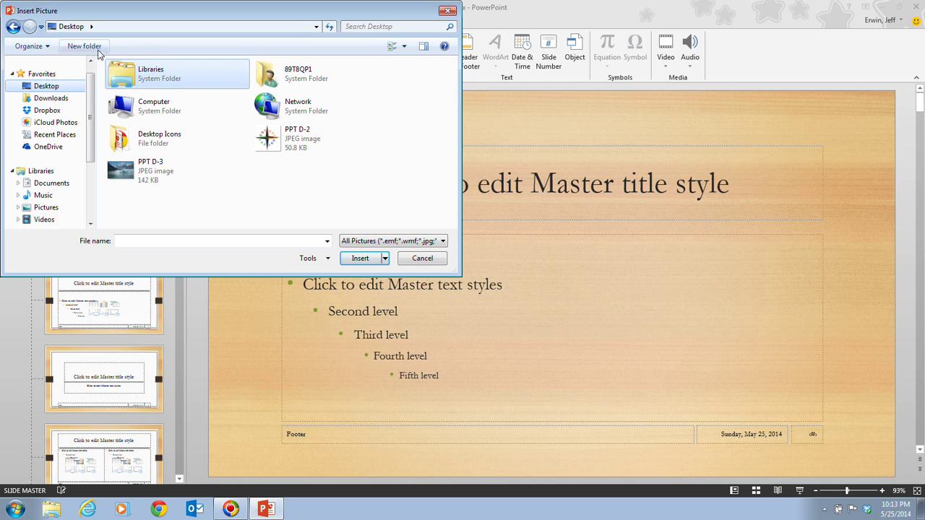
left_click(310, 140)
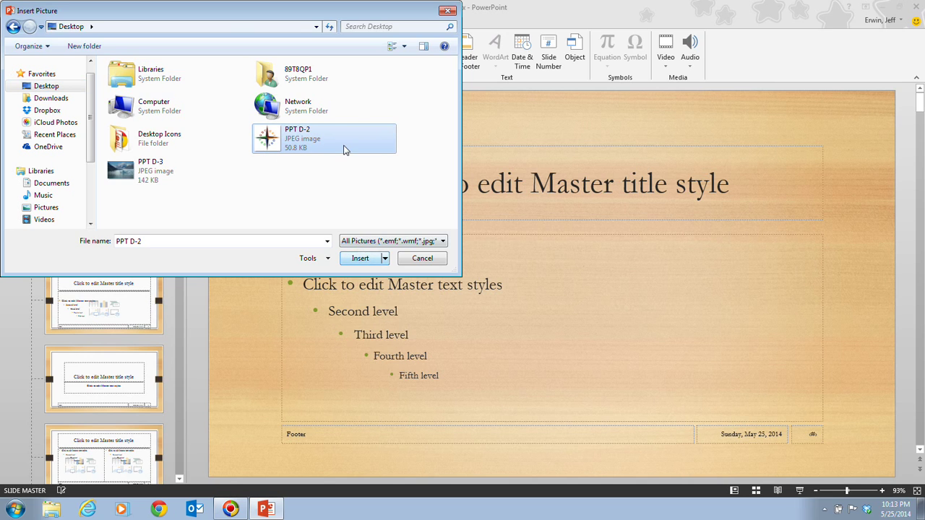
left_click(361, 259)
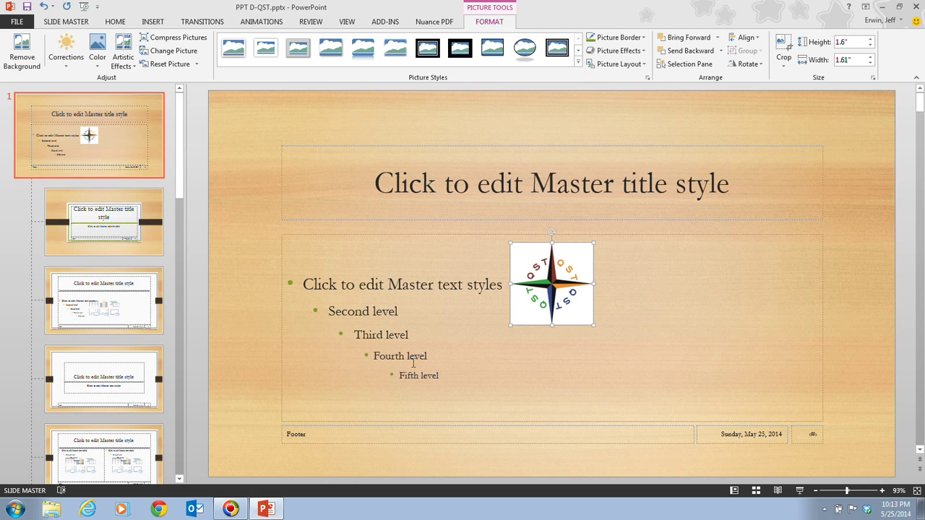
scroll(72, 329, "down", 10)
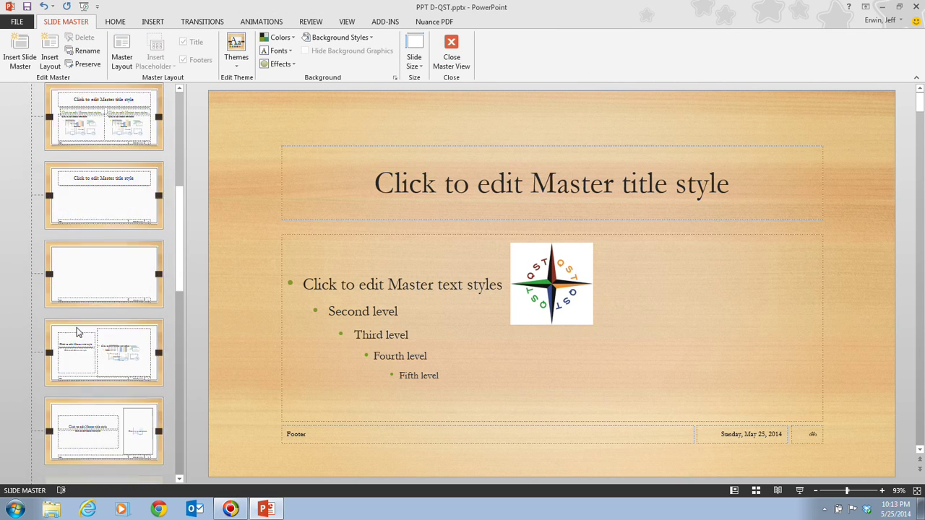
scroll(78, 333, "down", 10)
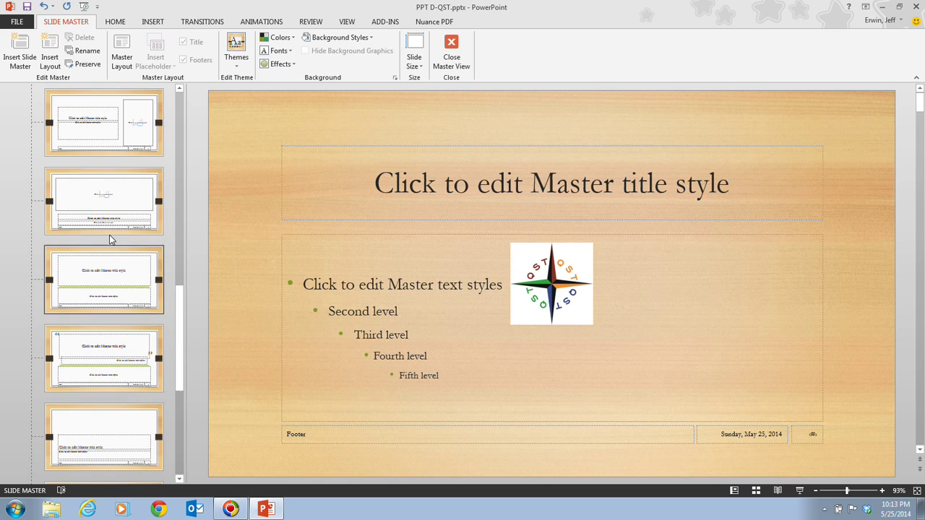
scroll(123, 289, "down", 10)
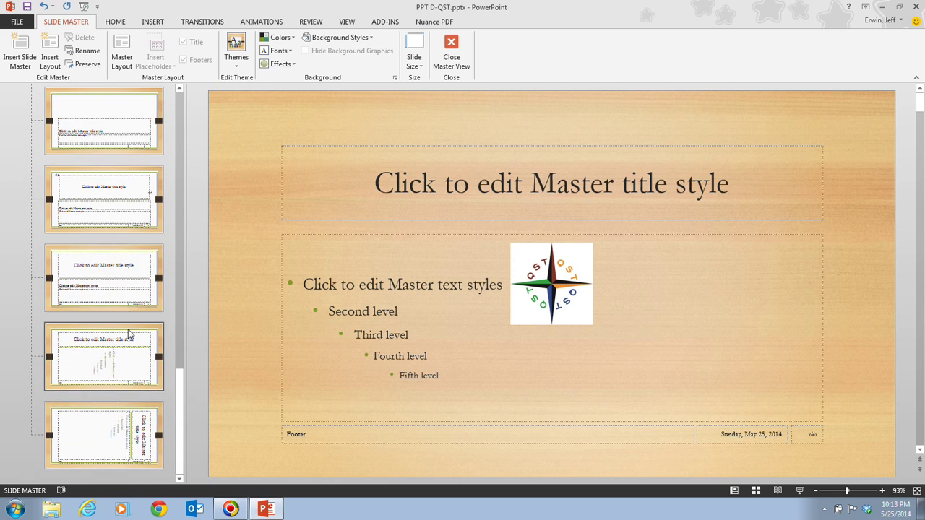
scroll(128, 333, "up", 20)
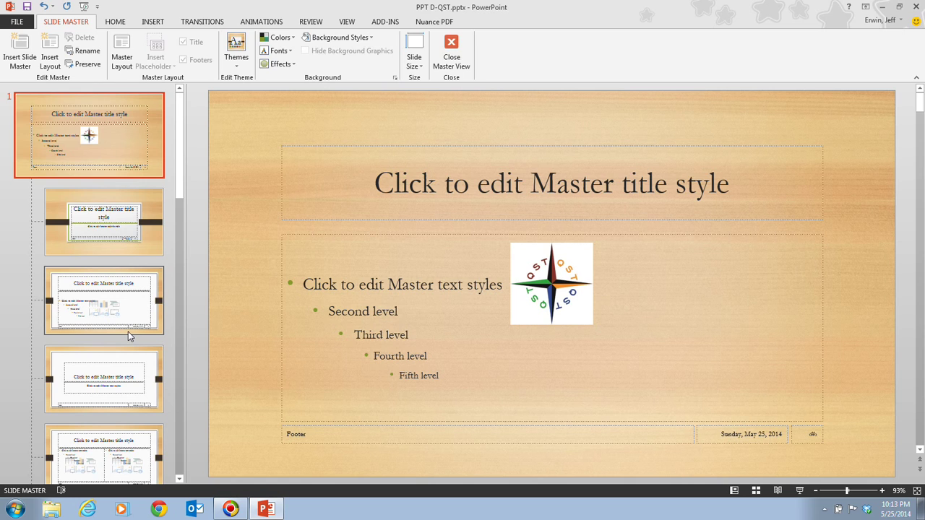
Set the compass logo's width to 0.5" so it becomes 0.5" by 0.5".
left_click(563, 275)
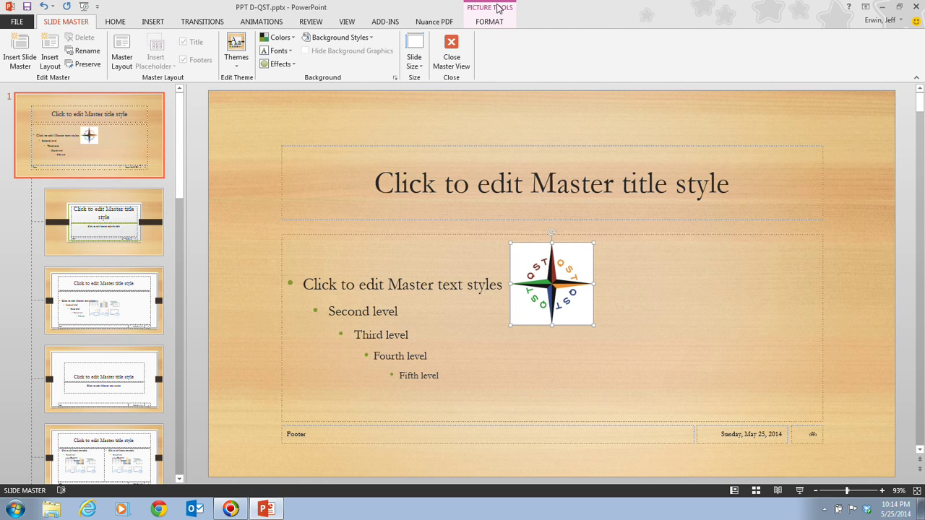
left_click(489, 21)
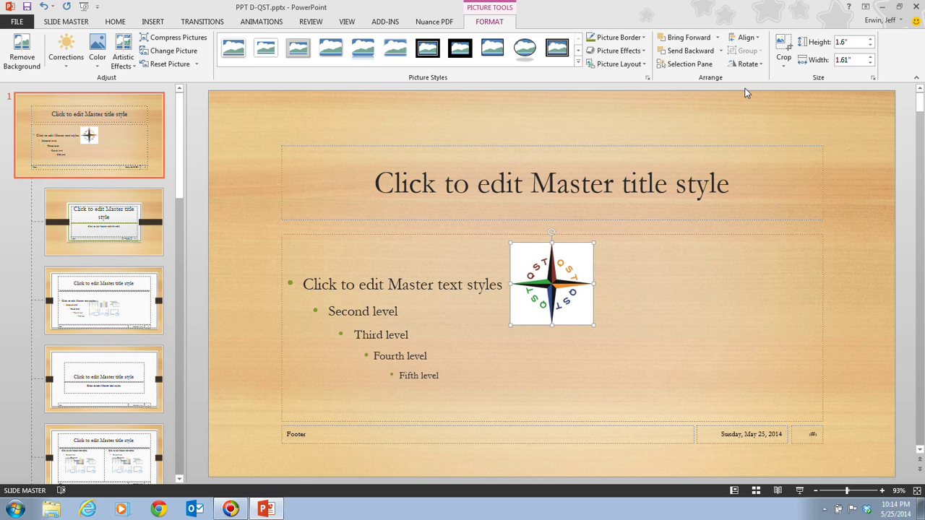
left_click(853, 61)
type(".50")
key("Return")
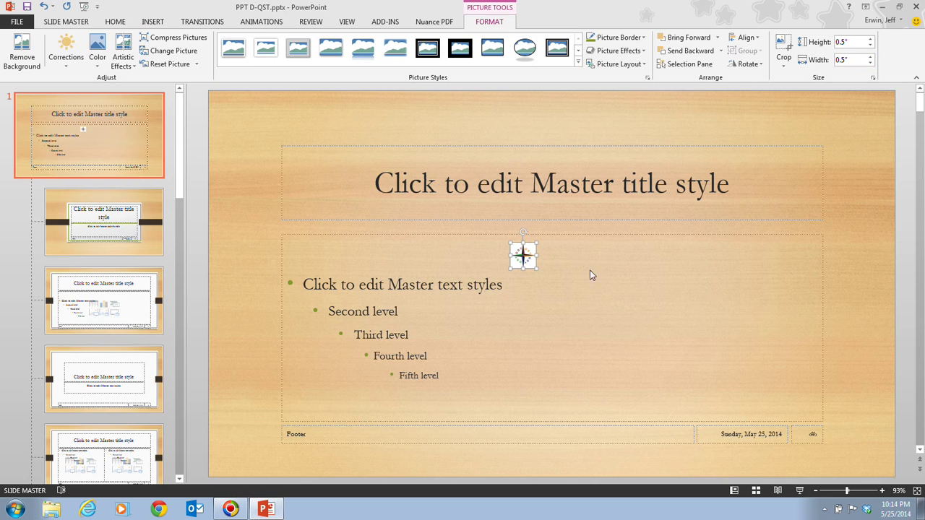
Drag the small logo into the master's upper-left corner and deselect it.
left_click_drag(518, 260, 222, 106)
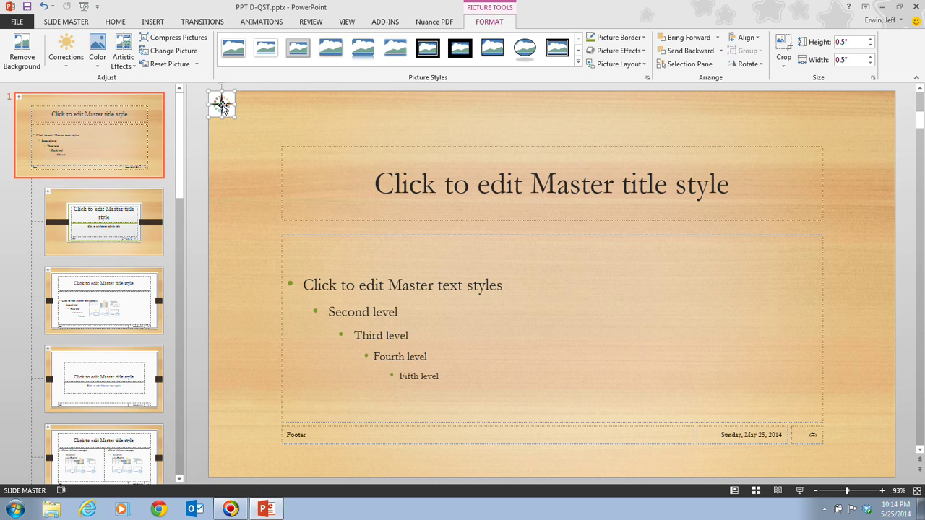
left_click(279, 106)
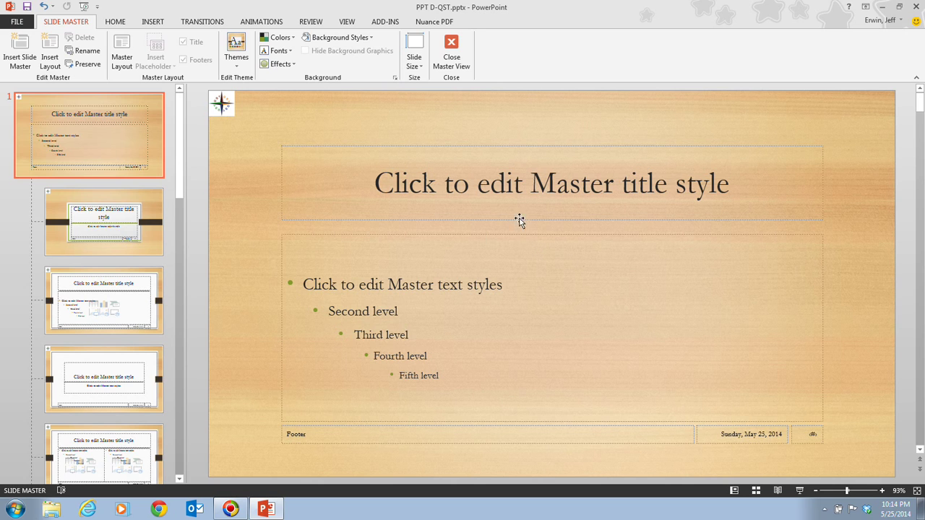
scroll(94, 288, "down", 2)
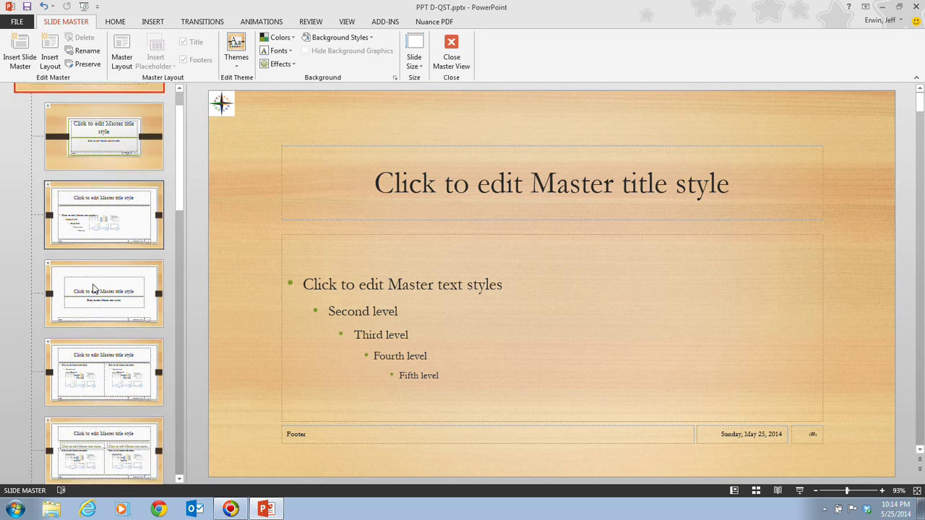
scroll(93, 288, "down", 10)
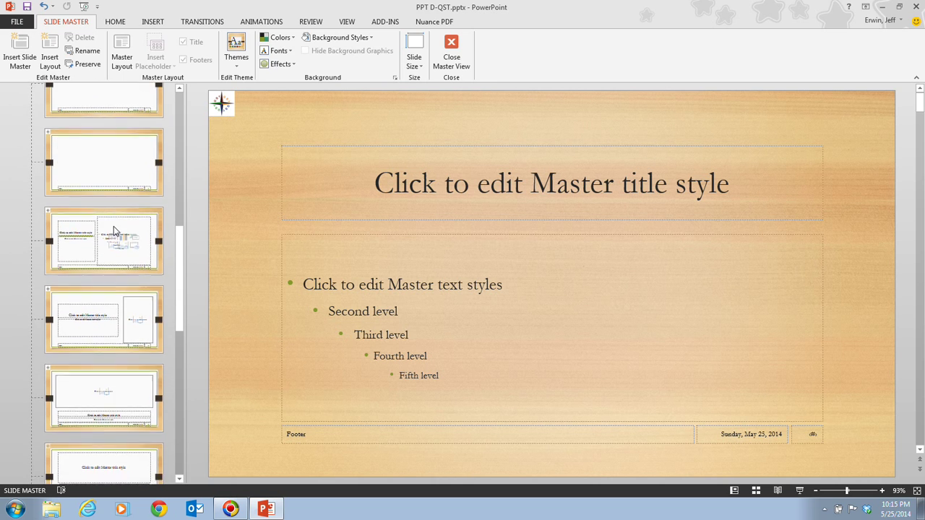
scroll(113, 226, "down", 10)
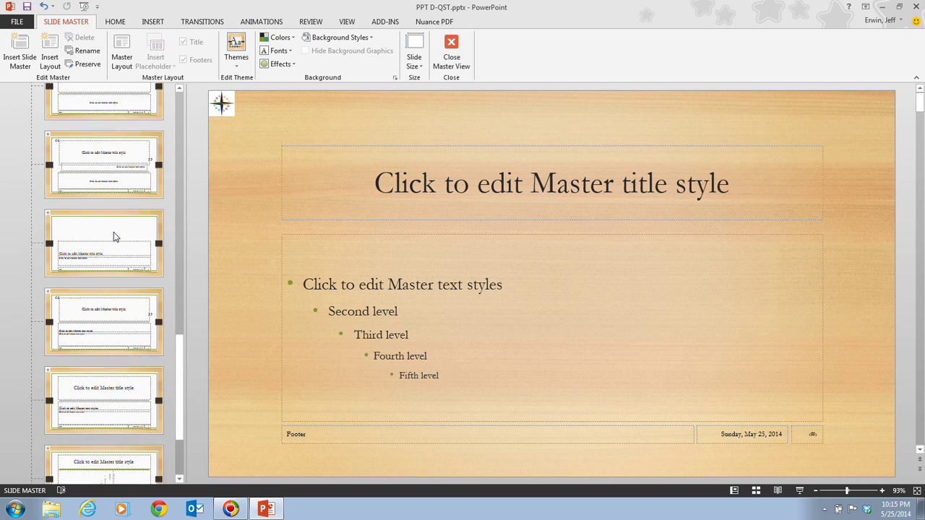
scroll(114, 232, "up", 10)
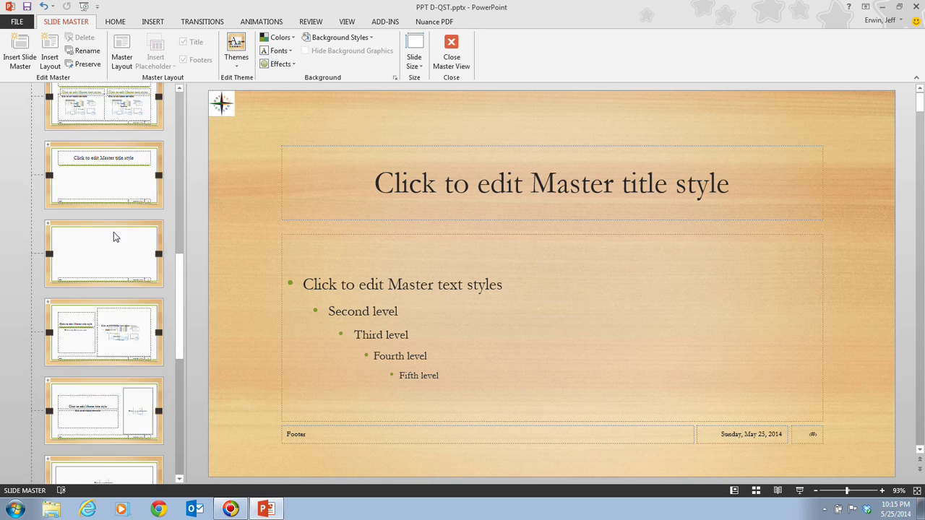
scroll(113, 232, "up", 8)
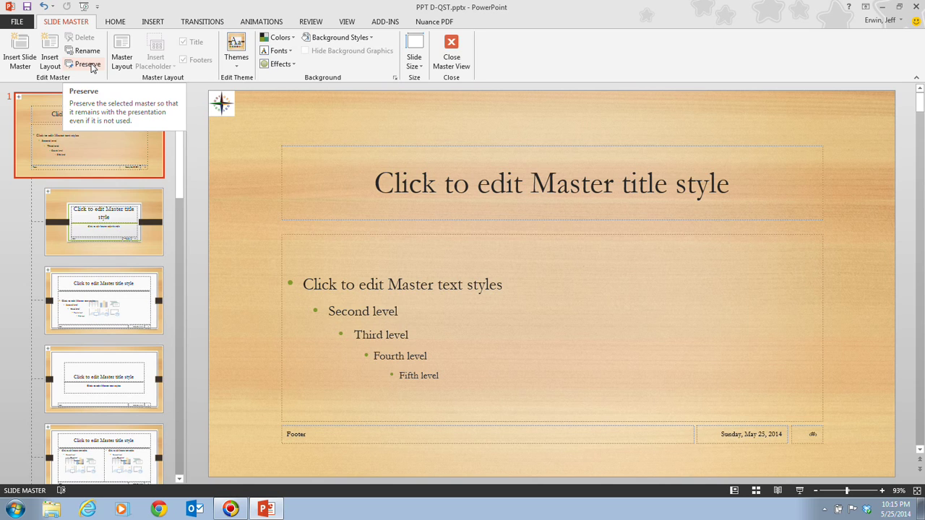
Turn on Preserve for the top-level slide master.
left_click(91, 66)
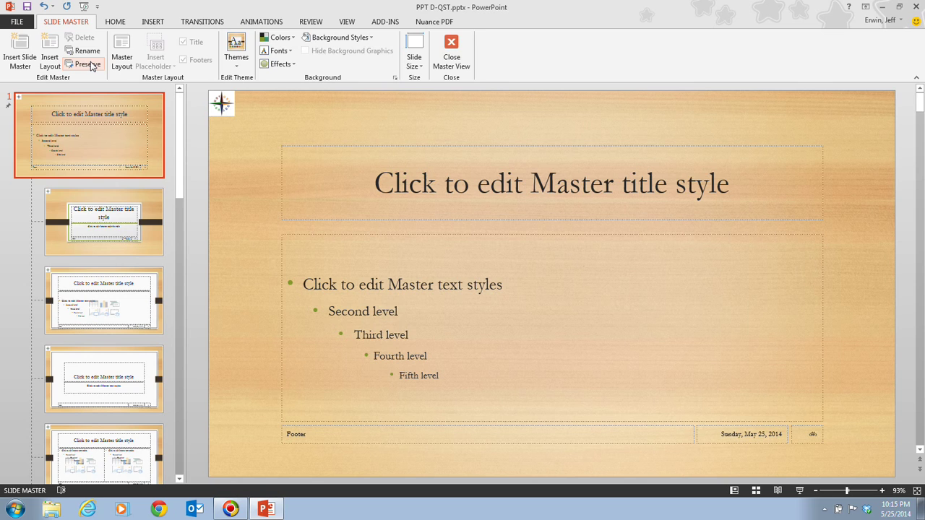
left_click(91, 66)
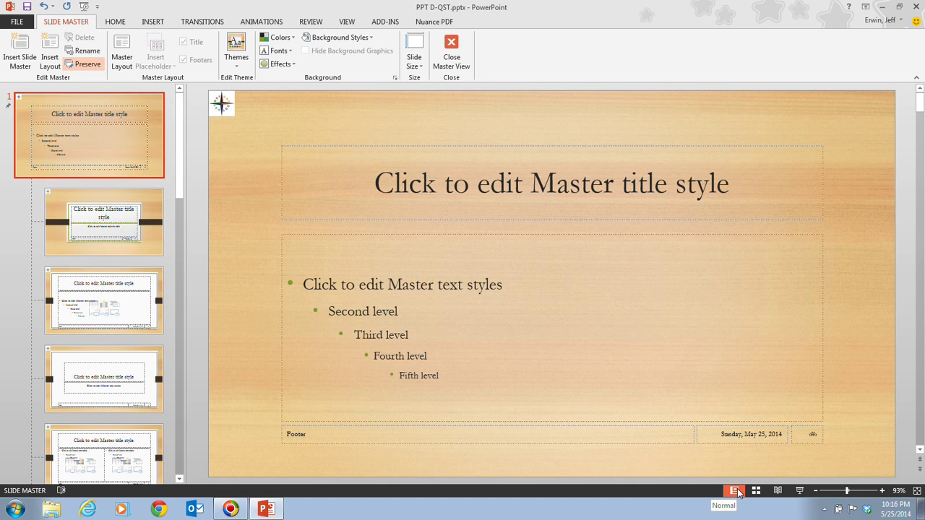
Return to Normal view and save the presentation.
left_click(735, 492)
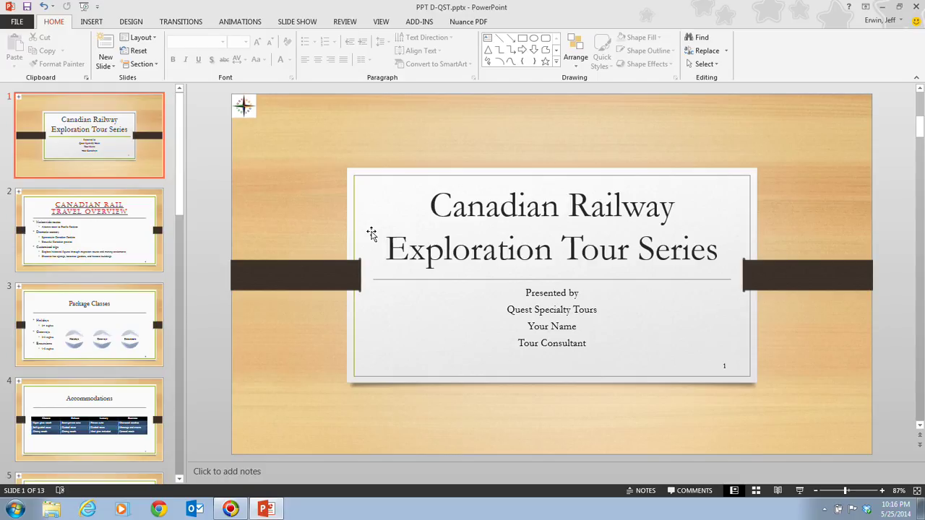
left_click(28, 7)
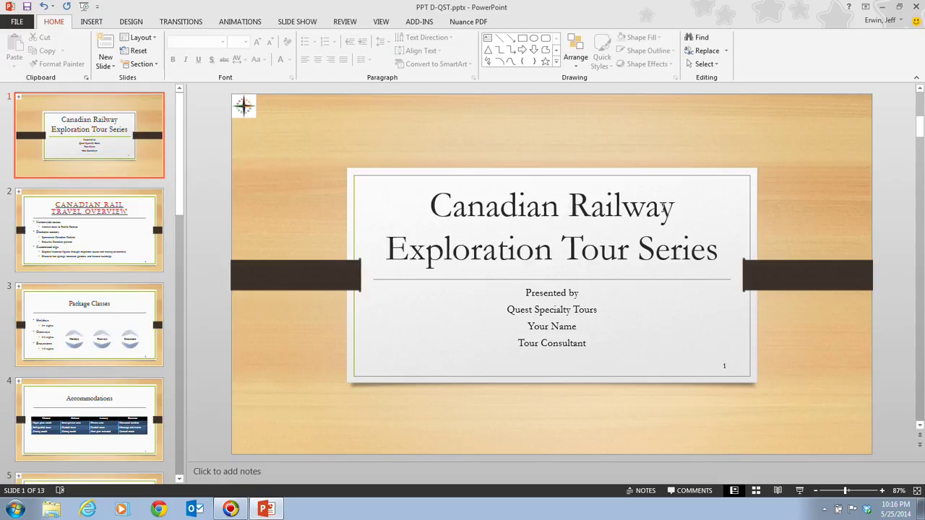